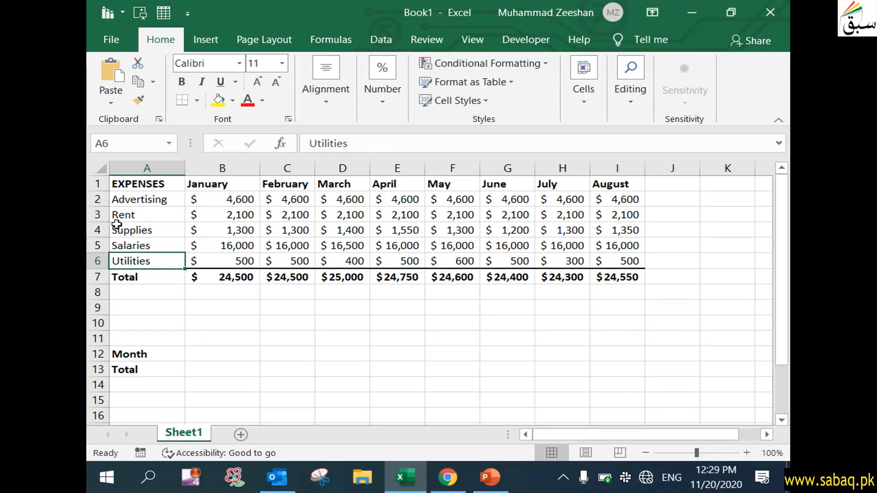
Review January's expense amounts and the formula of its total in row 7
{"action": "left_click", "coordinate": [240, 201]}
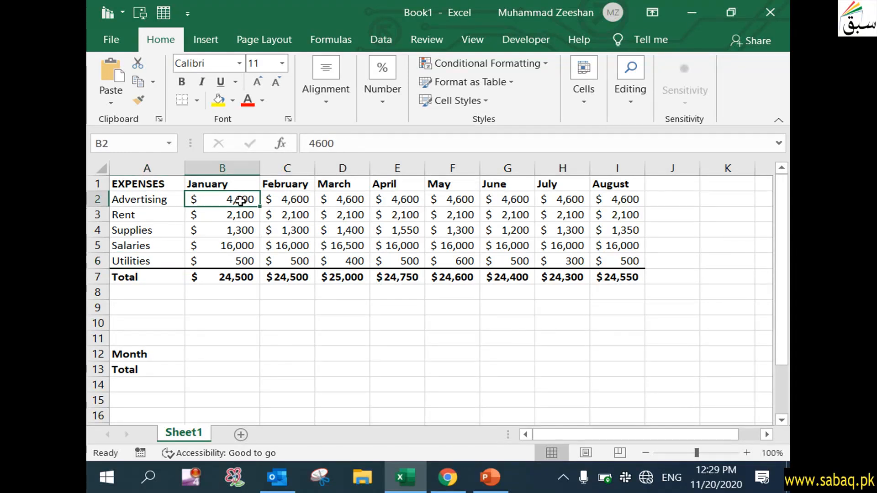
{"action": "left_click", "coordinate": [241, 218]}
{"action": "left_click", "coordinate": [241, 245]}
{"action": "left_click", "coordinate": [237, 264]}
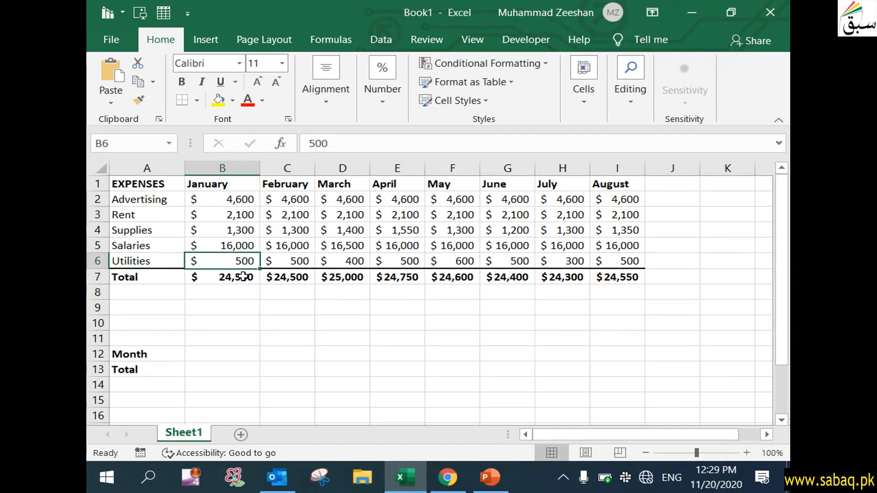
{"action": "left_click", "coordinate": [236, 278]}
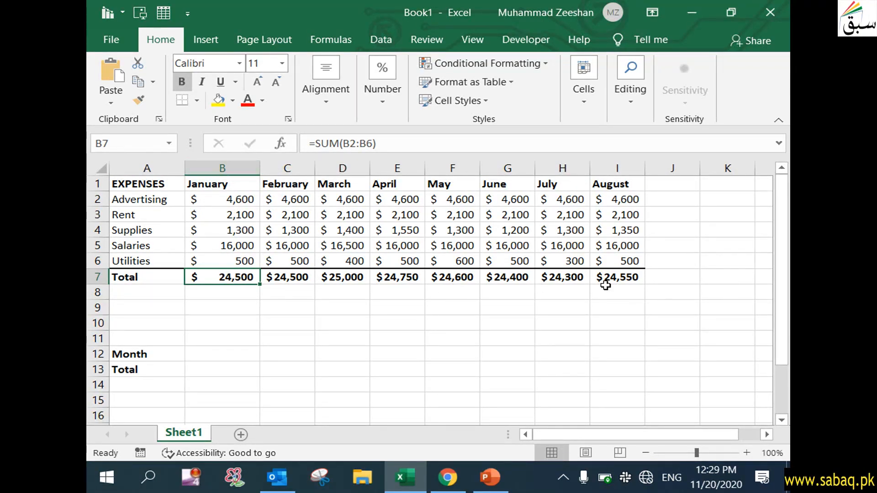
{"action": "left_click", "coordinate": [238, 395]}
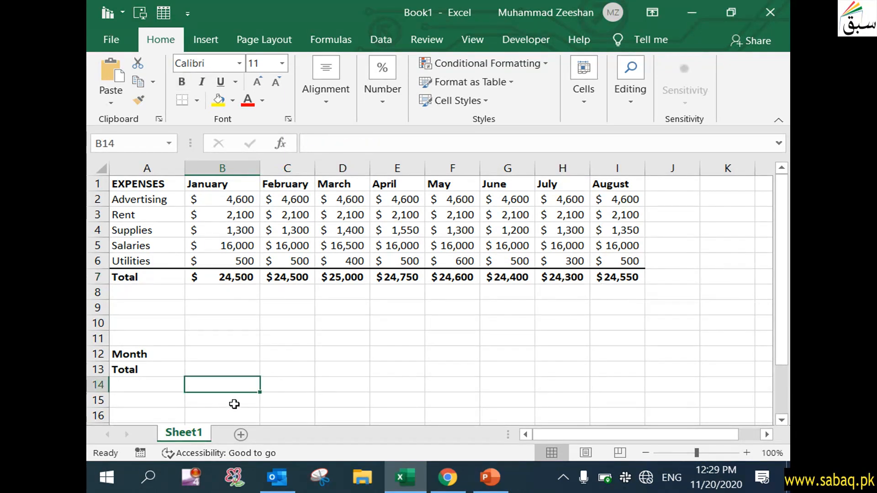
Enter May as the lookup month in cell B12
{"action": "scroll", "coordinate": [238, 395], "scroll_direction": "down", "scroll_amount": 1}
{"action": "left_click", "coordinate": [213, 308]}
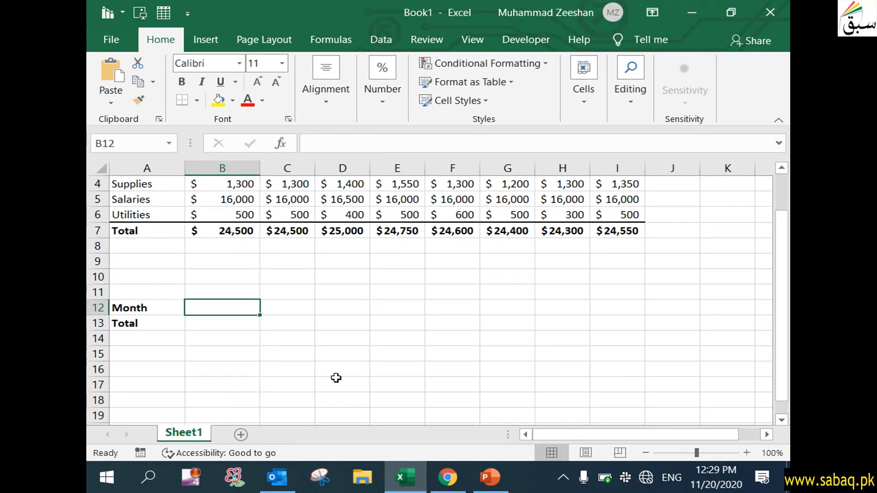
{"action": "scroll", "coordinate": [336, 378], "scroll_direction": "up", "scroll_amount": 1}
{"action": "double_click", "coordinate": [237, 353]}
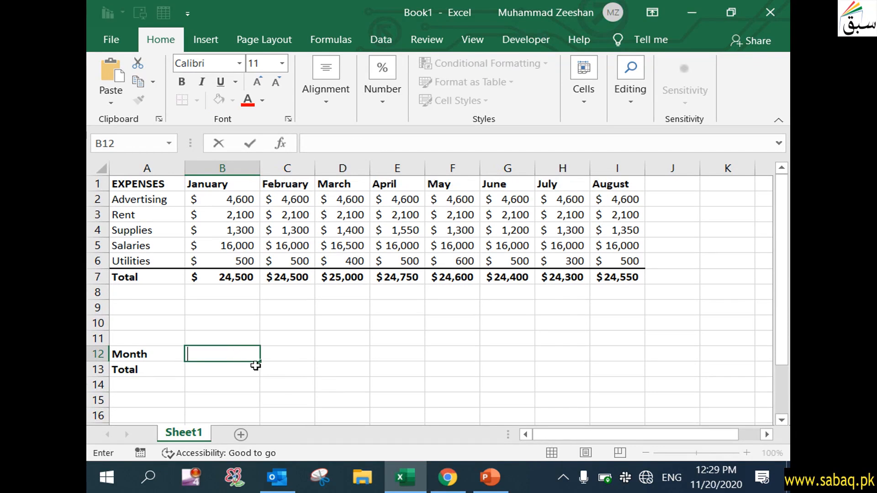
{"action": "left_click", "coordinate": [455, 185]}
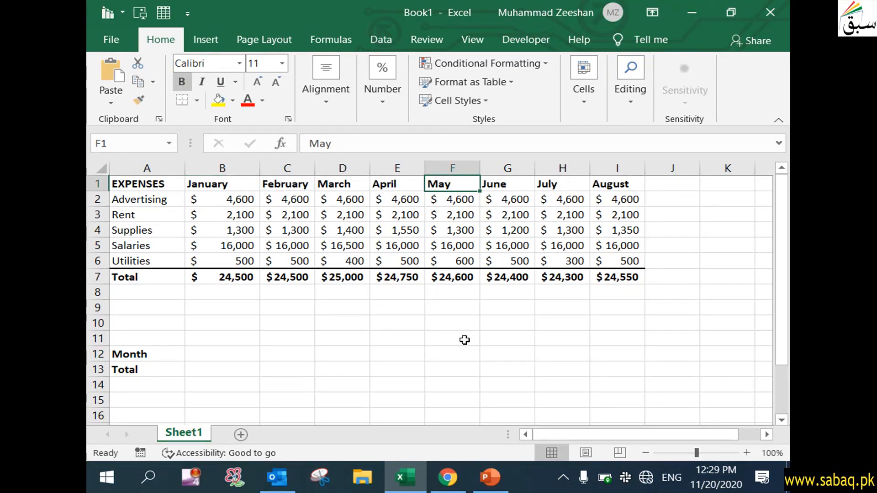
{"action": "double_click", "coordinate": [203, 353]}
{"action": "type", "text": "May"}
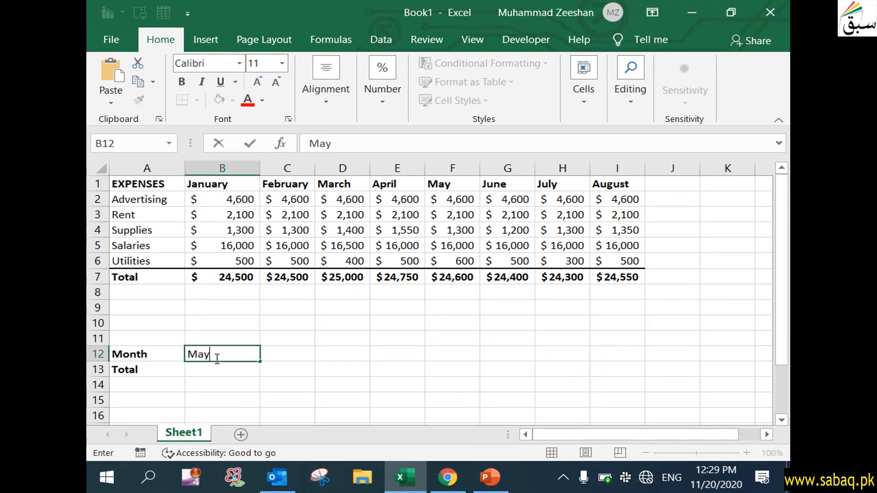
{"action": "left_click", "coordinate": [216, 370]}
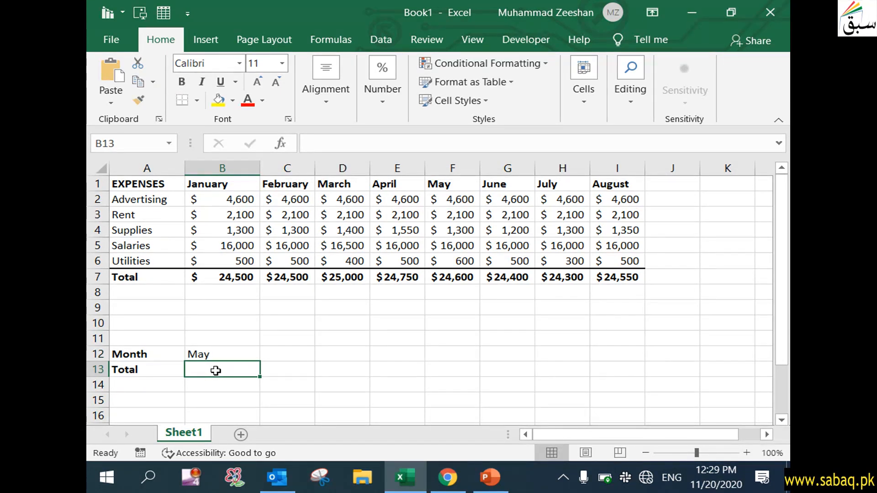
Begin an HLOOKUP formula in B13 with B12 as the lookup value and B1:I7 as the table array
{"action": "double_click", "coordinate": [215, 370]}
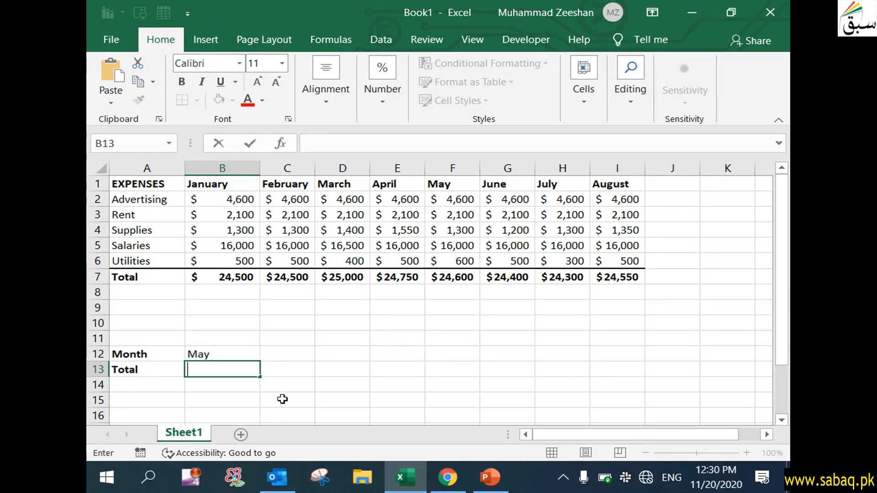
{"action": "type", "text": "="}
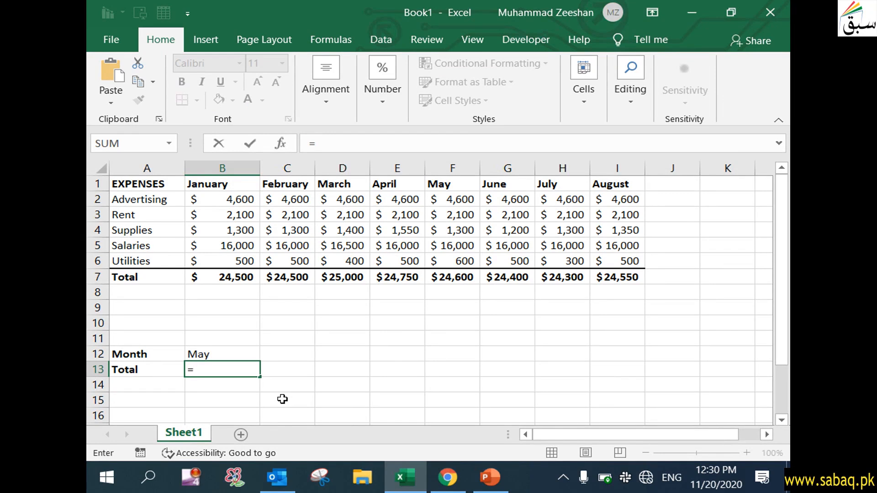
{"action": "type", "text": "HI"}
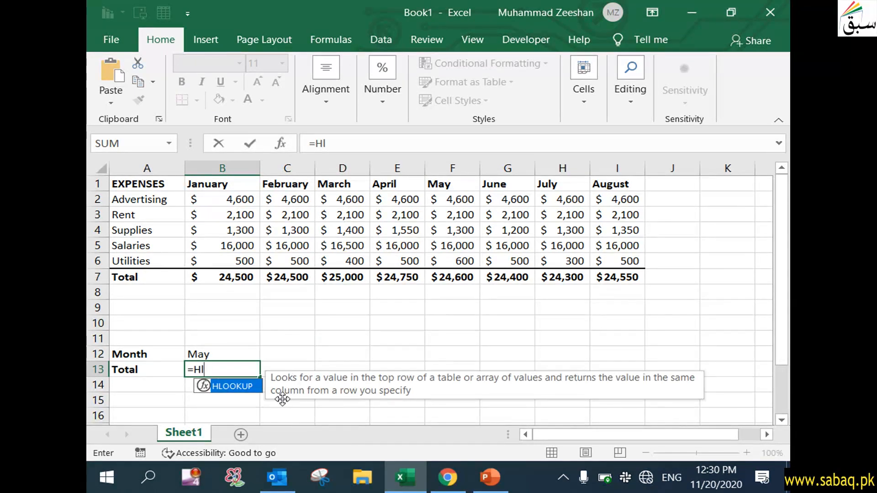
{"action": "key", "text": "Tab"}
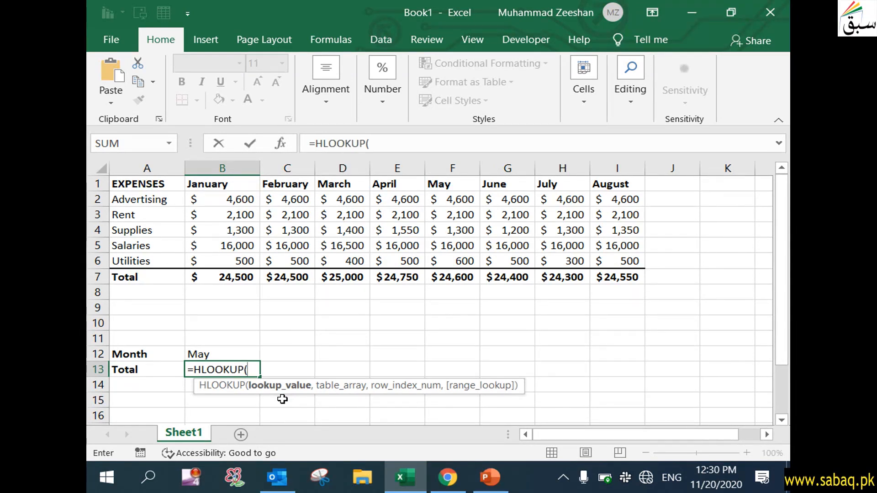
{"action": "left_click", "coordinate": [222, 354]}
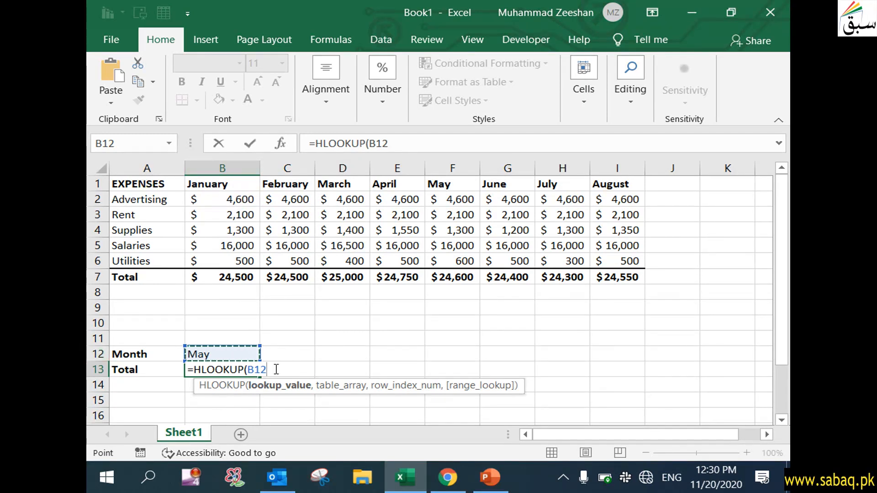
{"action": "type", "text": ","}
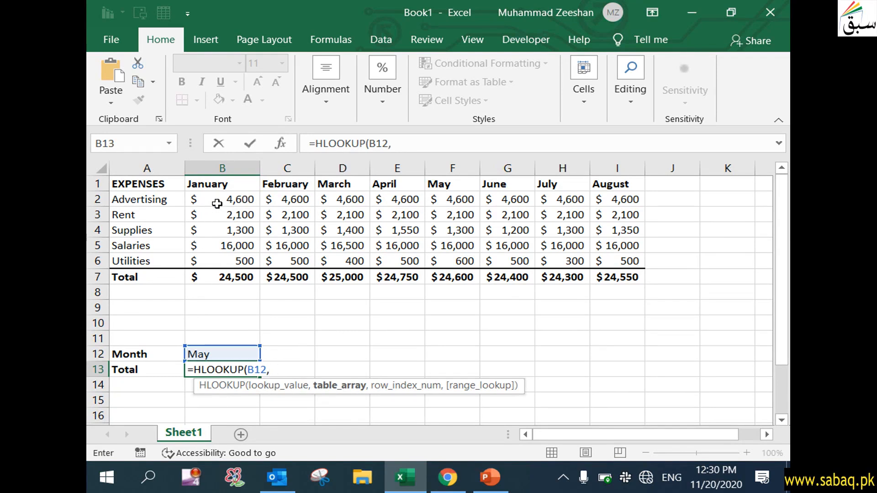
{"action": "left_click_drag", "start_coordinate": [223, 183], "coordinate": [625, 285]}
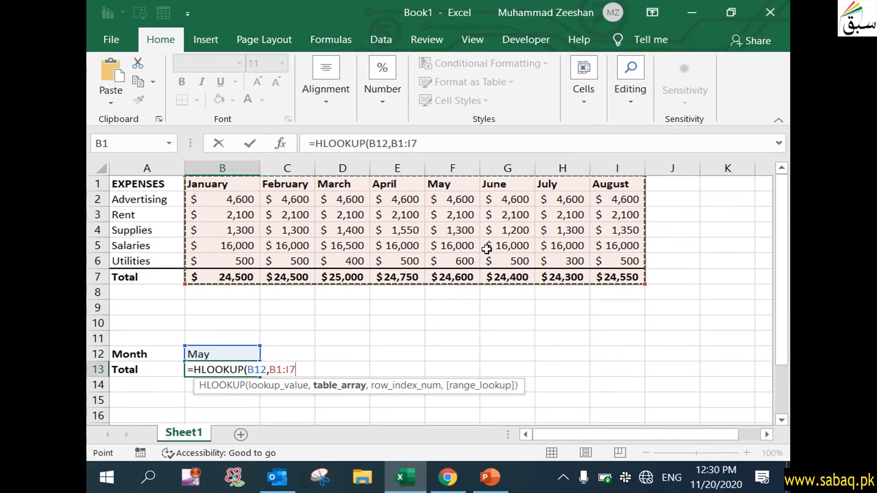
Complete the HLOOKUP formula in B13 with row index 7 and an exact match (FALSE)
{"action": "type", "text": ",7"}
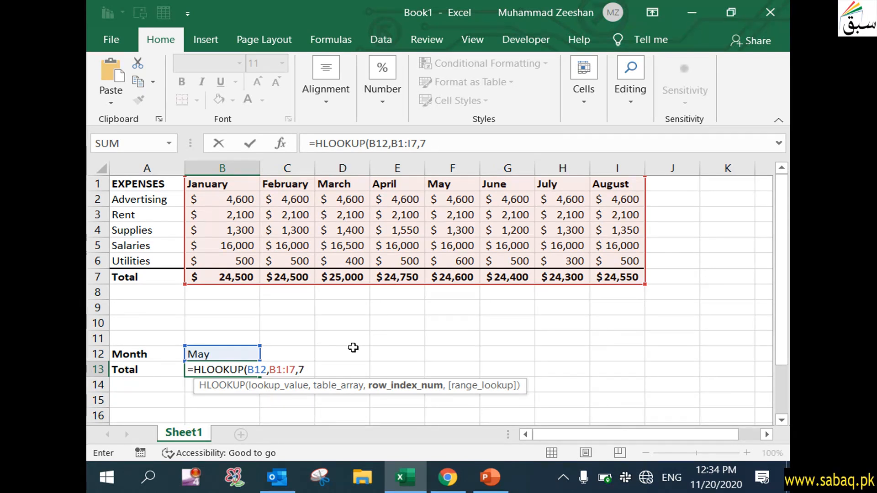
{"action": "type", "text": ","}
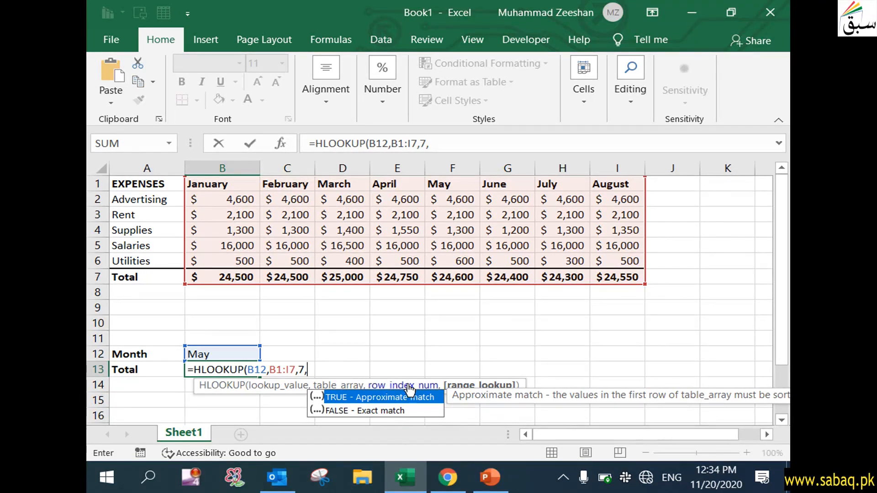
{"action": "key", "text": "Down"}
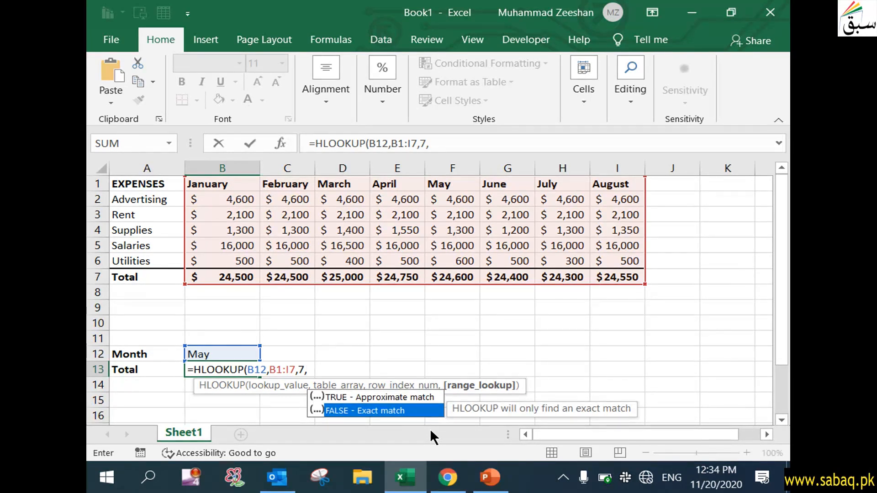
{"action": "key", "text": "Tab"}
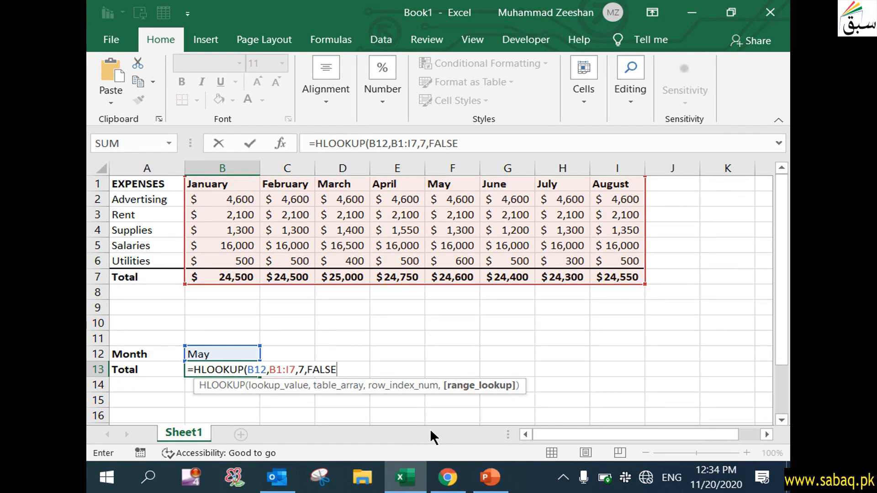
{"action": "type", "text": ")"}
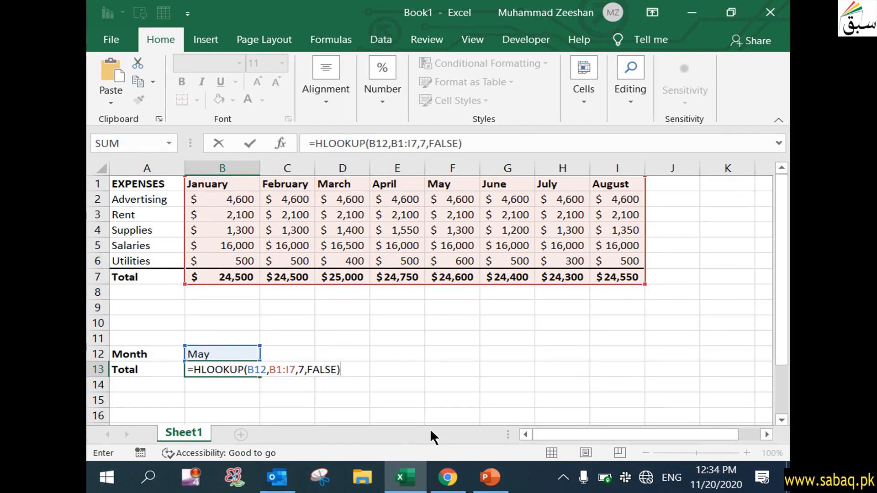
{"action": "key", "text": "Return"}
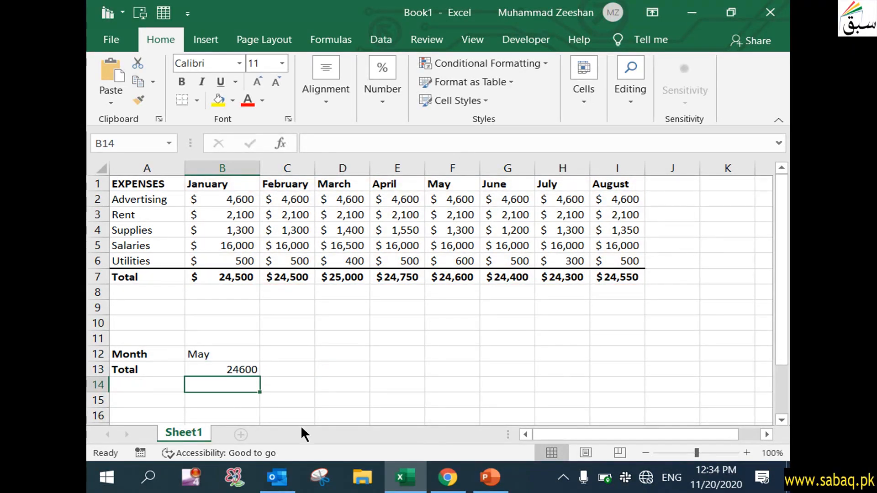
Change the lookup month in B12 to August and compare the result with August's total in the expense table
{"action": "left_click", "coordinate": [213, 357]}
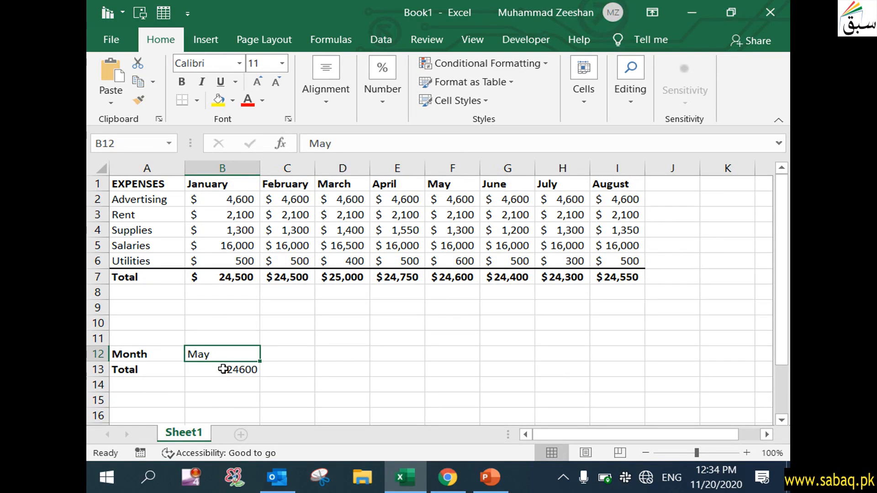
{"action": "left_click", "coordinate": [222, 369]}
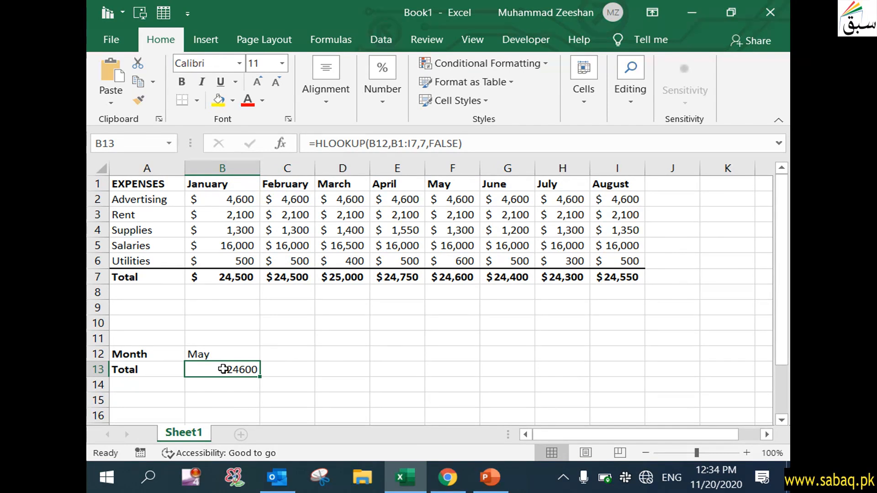
{"action": "left_click", "coordinate": [240, 352]}
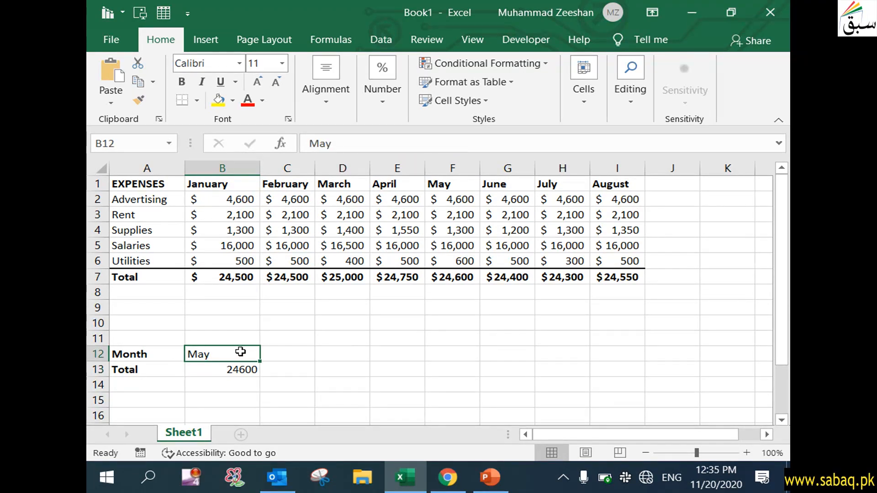
{"action": "double_click", "coordinate": [237, 351]}
{"action": "left_click_drag", "start_coordinate": [221, 352], "coordinate": [166, 354]}
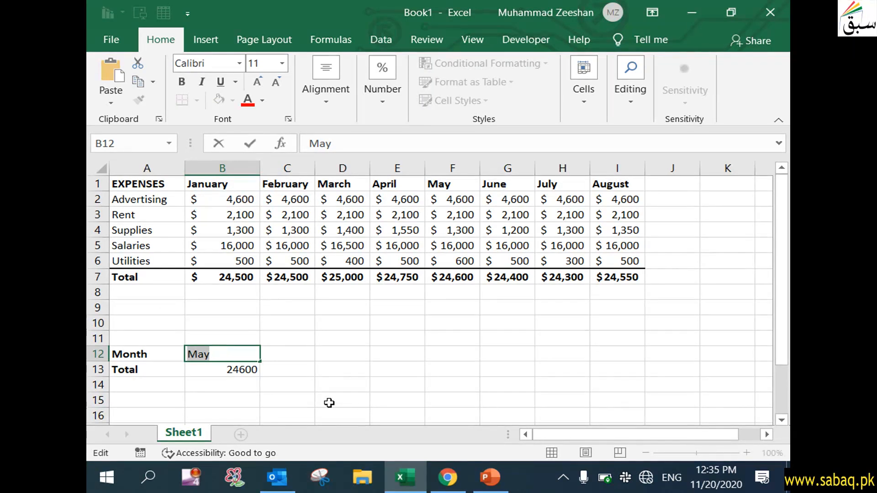
{"action": "type", "text": "A"}
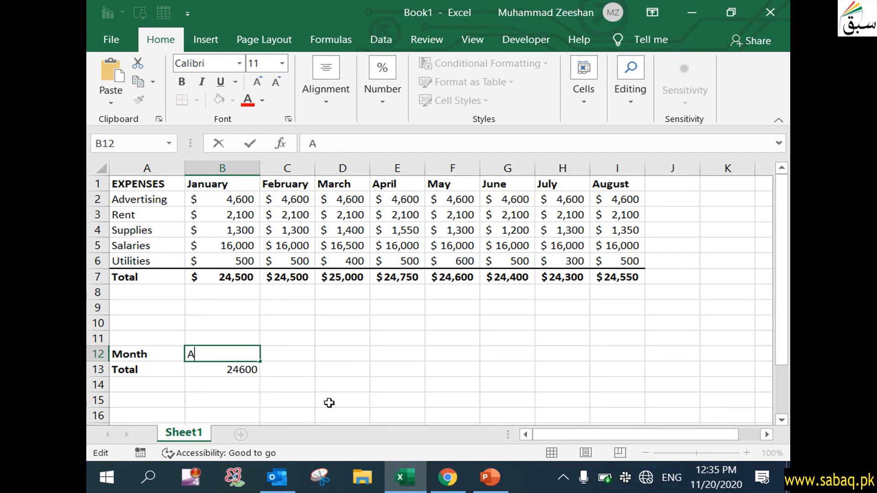
{"action": "type", "text": "ugust"}
{"action": "key", "text": "Return"}
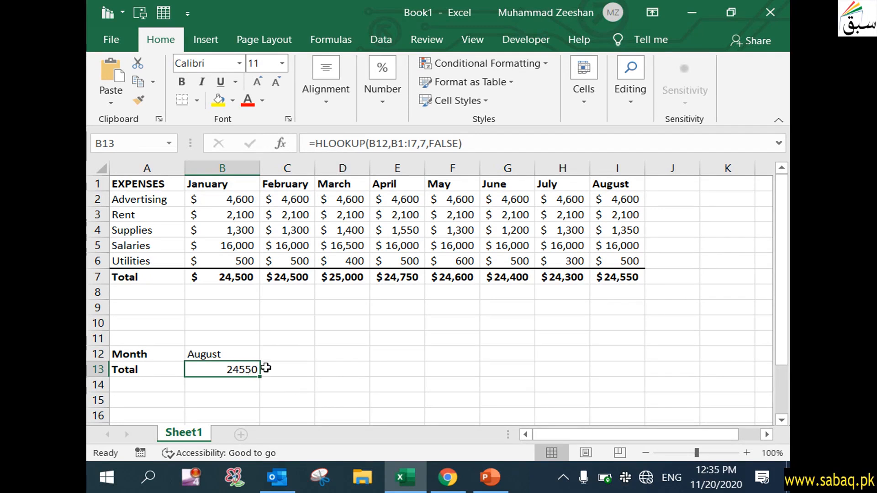
{"action": "left_click", "coordinate": [634, 182]}
{"action": "left_click", "coordinate": [640, 282]}
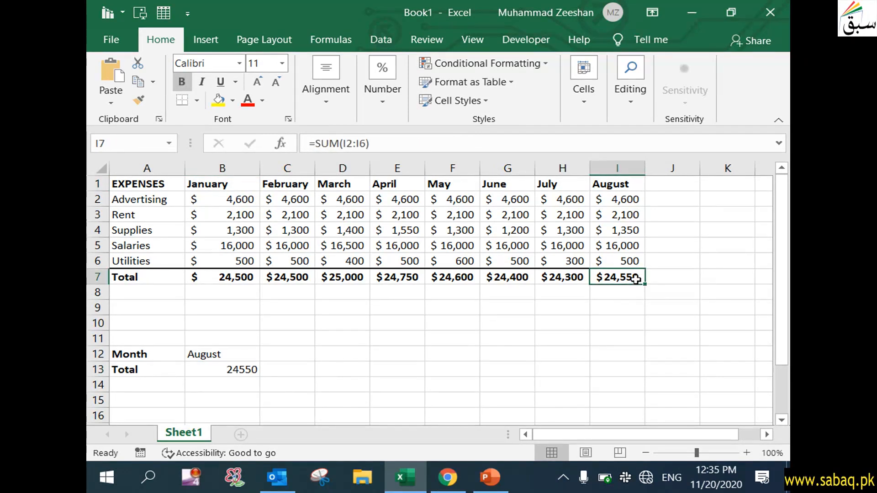
Set the lookup month in B12 to January and compare the result with January's total in the expense table
{"action": "left_click", "coordinate": [221, 355]}
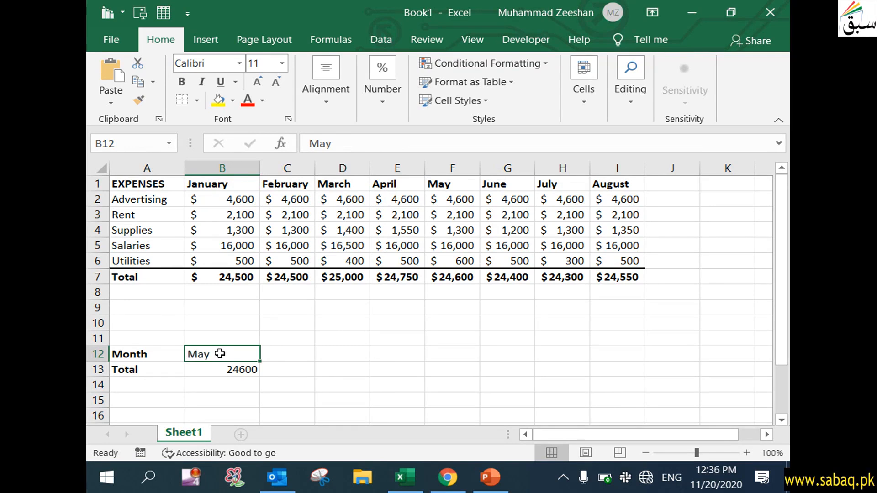
{"action": "double_click", "coordinate": [220, 354]}
{"action": "double_click", "coordinate": [221, 353]}
{"action": "type", "text": "January"}
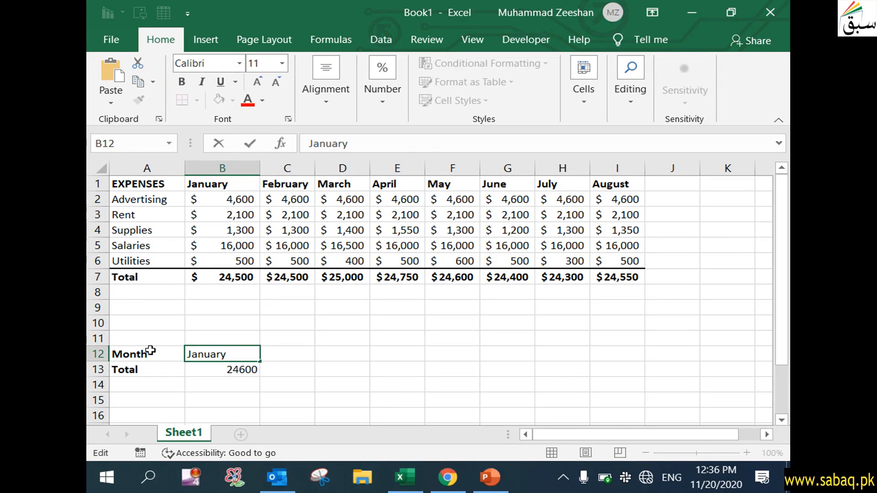
{"action": "left_click", "coordinate": [230, 413]}
{"action": "left_click", "coordinate": [236, 368]}
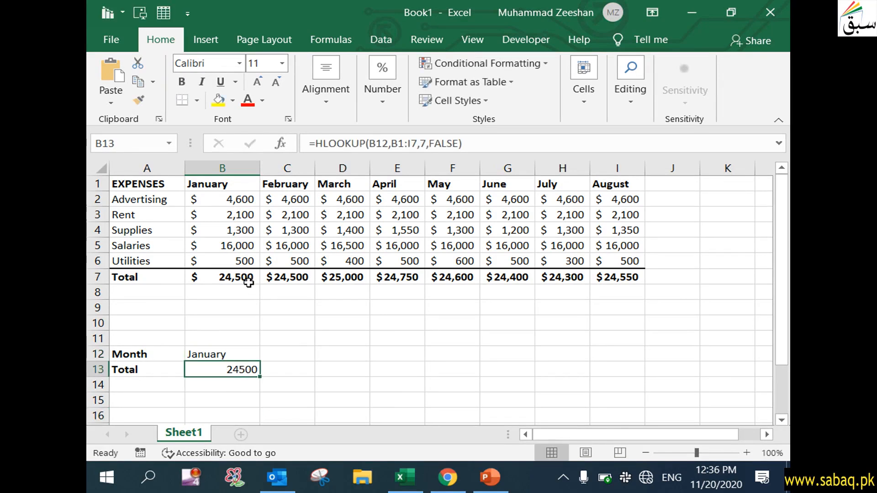
{"action": "left_click", "coordinate": [248, 283]}
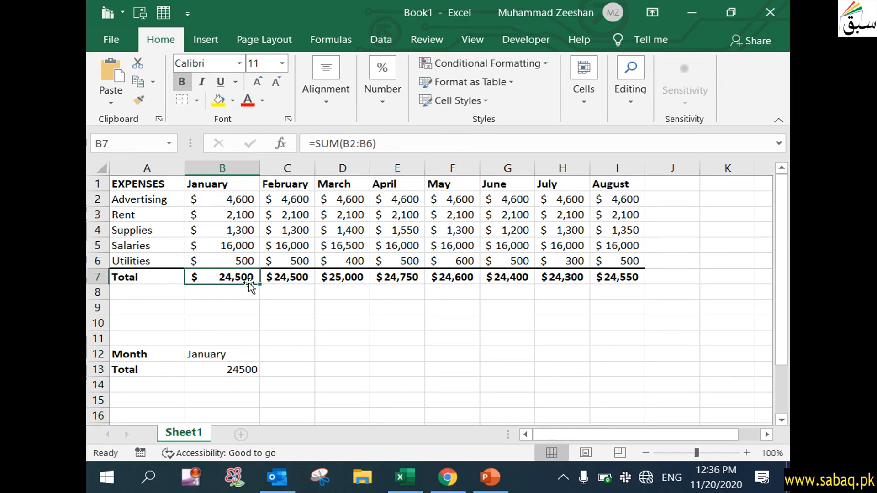
Fill the month series from January in B12 across row 12 through August in column I
{"action": "left_click", "coordinate": [239, 356]}
{"action": "left_click_drag", "start_coordinate": [260, 363], "coordinate": [632, 361]}
{"action": "left_click", "coordinate": [247, 410]}
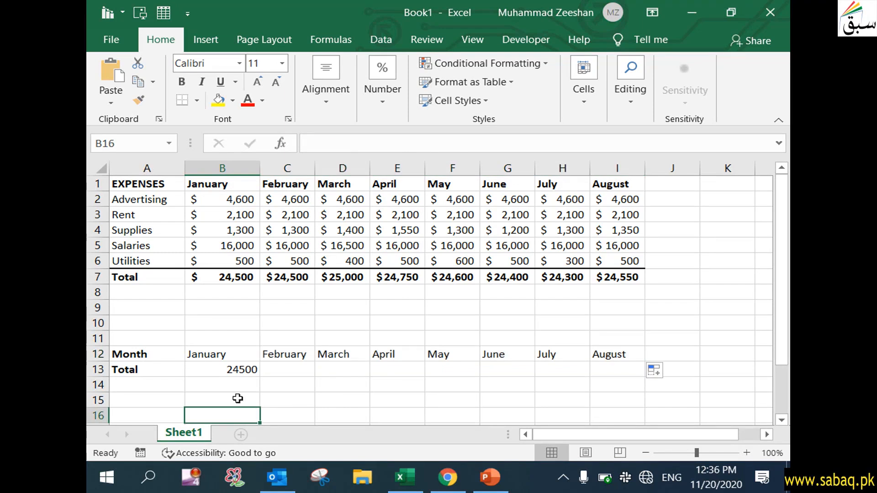
Fill the HLOOKUP formula from B13 across row 13 through column I and check the copied formulas under several months
{"action": "left_click", "coordinate": [233, 369]}
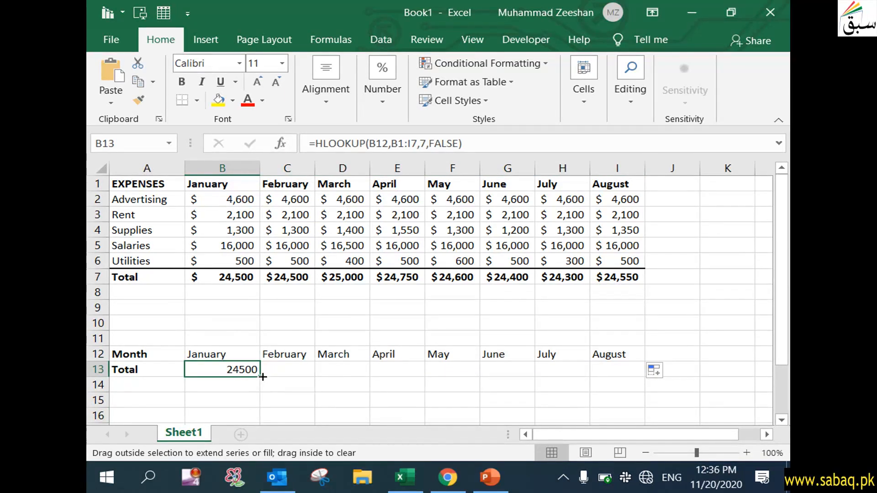
{"action": "left_click_drag", "start_coordinate": [264, 377], "coordinate": [637, 384]}
{"action": "left_click", "coordinate": [299, 370]}
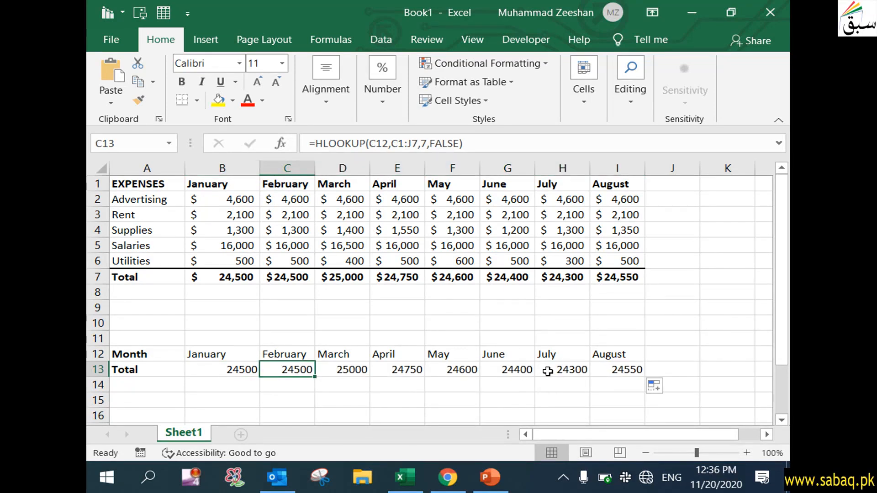
{"action": "left_click", "coordinate": [631, 369]}
{"action": "left_click", "coordinate": [470, 368]}
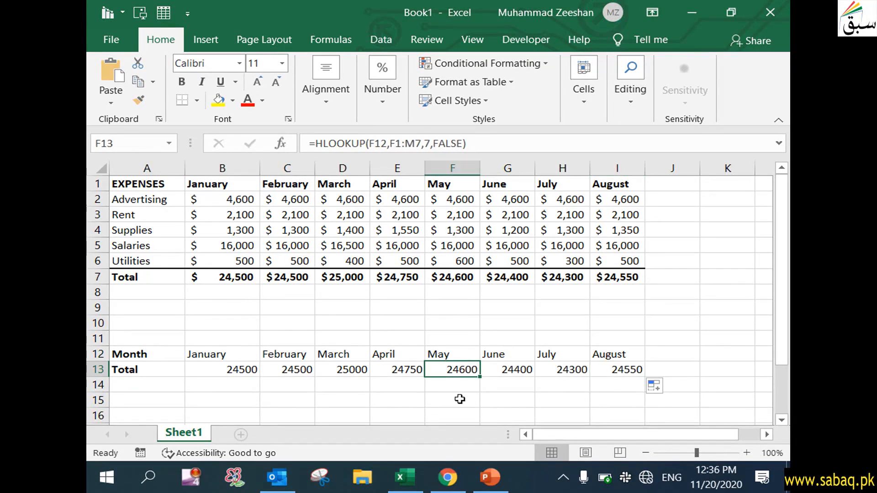
{"action": "left_click", "coordinate": [379, 383]}
{"action": "left_click", "coordinate": [357, 372]}
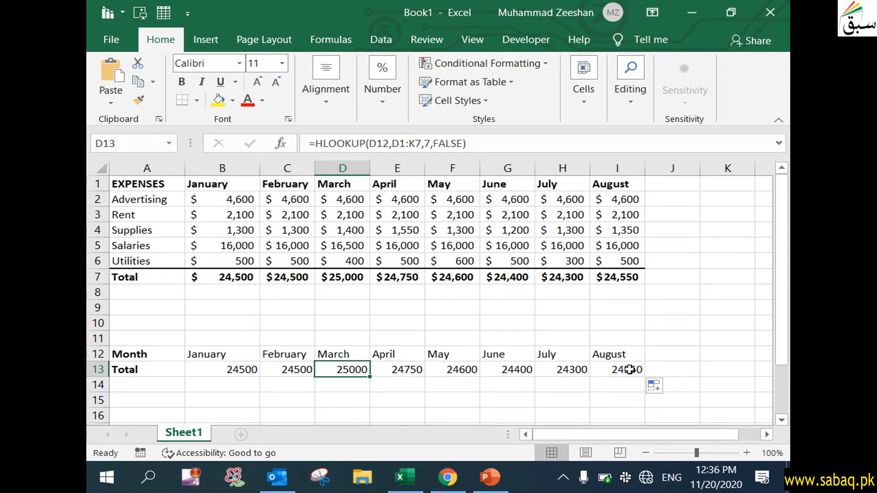
Examine the lookup value and table range used by the HLOOKUP formula in March's total cell D13
{"action": "double_click", "coordinate": [345, 371]}
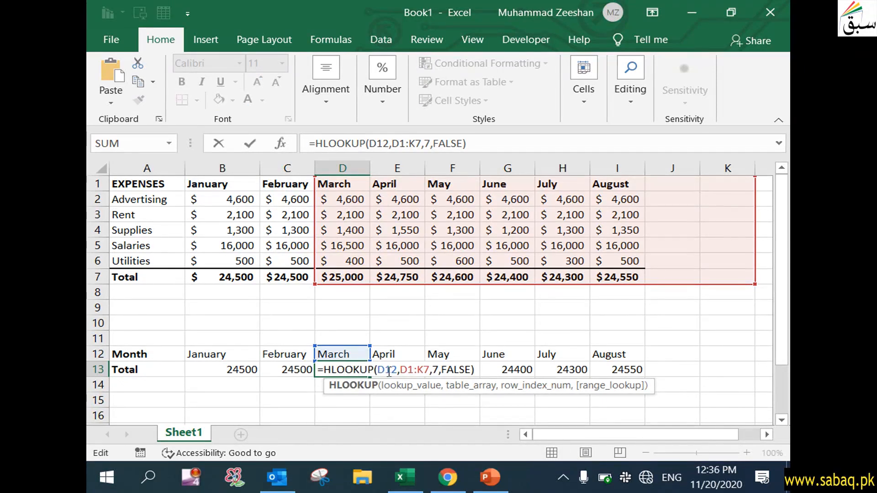
{"action": "left_click_drag", "start_coordinate": [379, 371], "coordinate": [397, 371]}
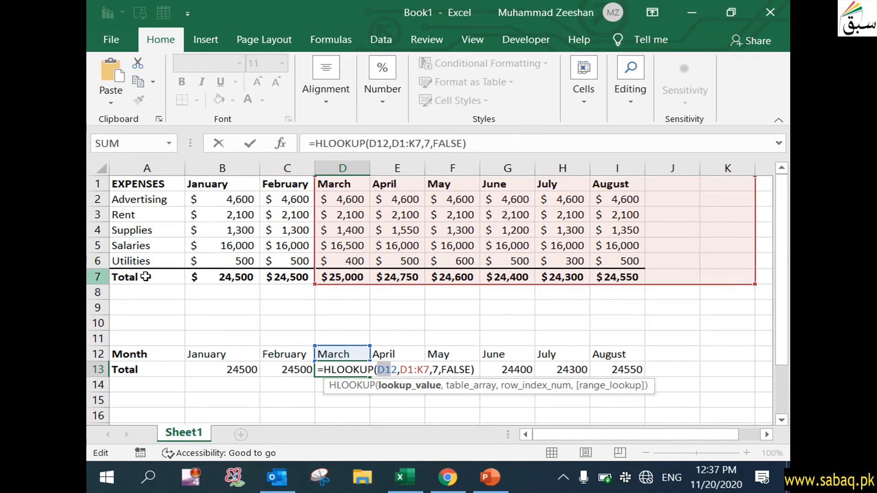
{"action": "left_click", "coordinate": [480, 368]}
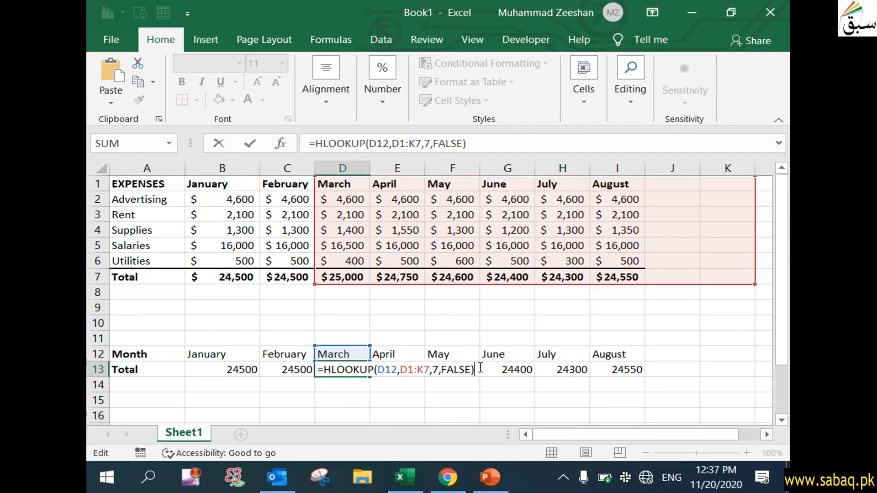
{"action": "key", "text": "Return"}
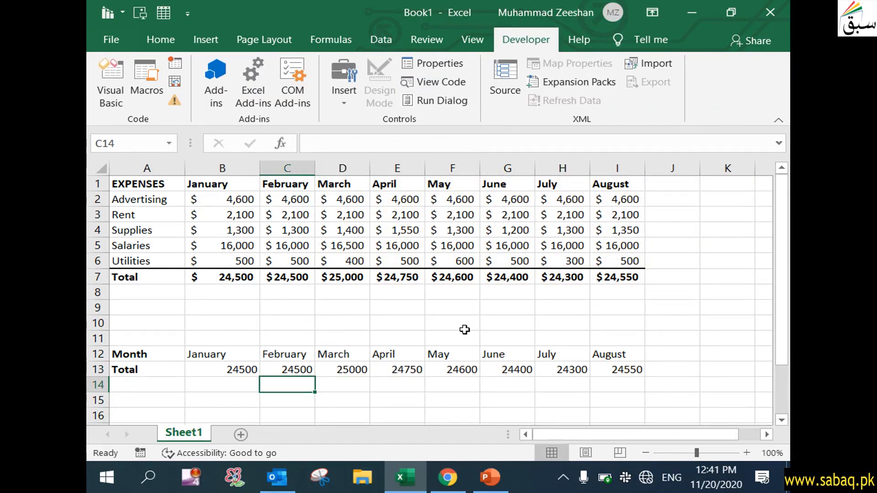
Switch to PowerPoint and display the presentation in Reading View from the "HLOOKUP function" title slide
{"action": "left_click", "coordinate": [509, 478]}
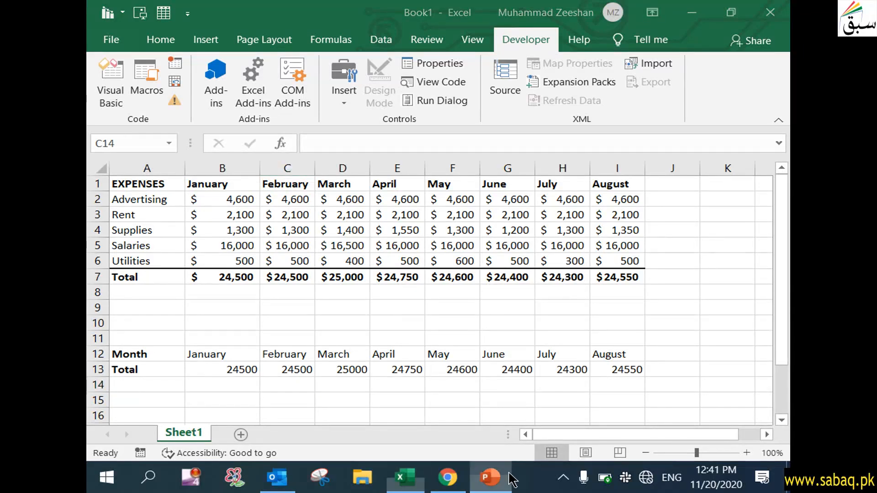
{"action": "left_click", "coordinate": [176, 159]}
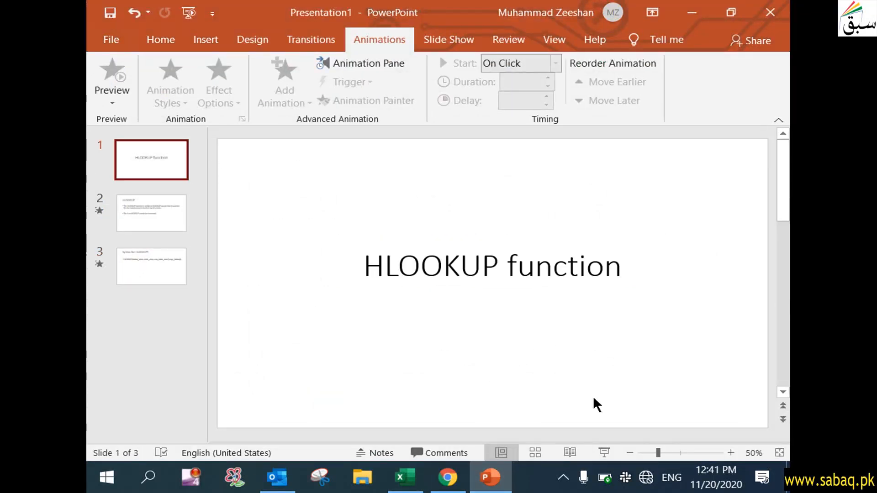
{"action": "left_click", "coordinate": [576, 448]}
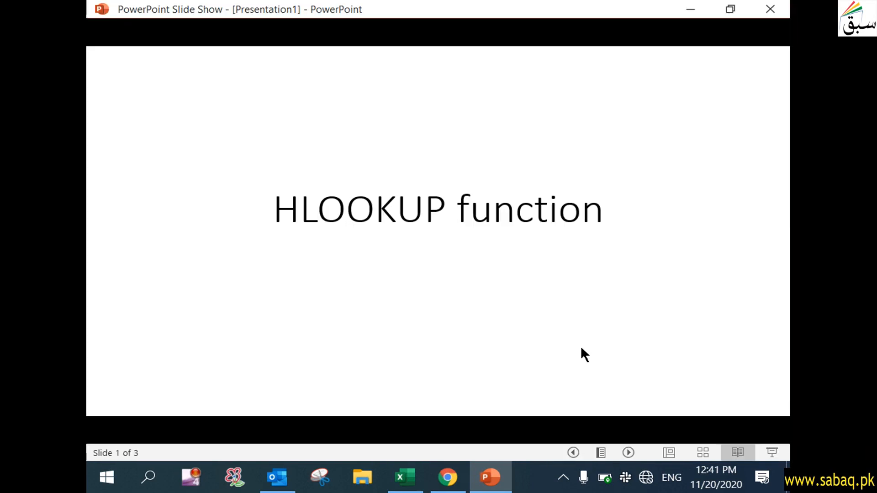